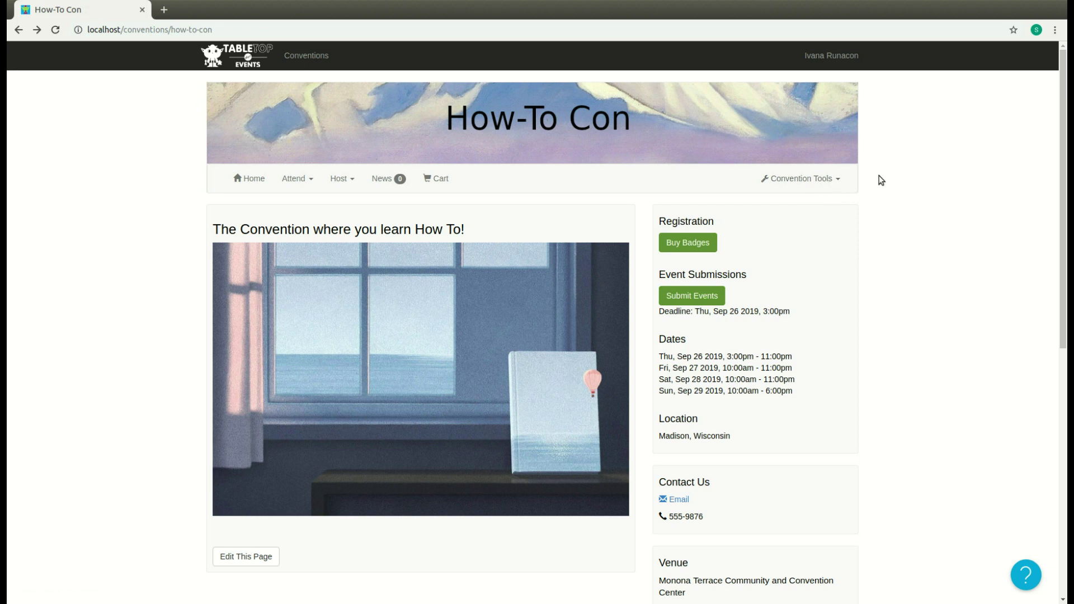
- Open the convention's volunteer settings and enable volunteering
{"action": "left_click", "coordinate": [840, 185]}
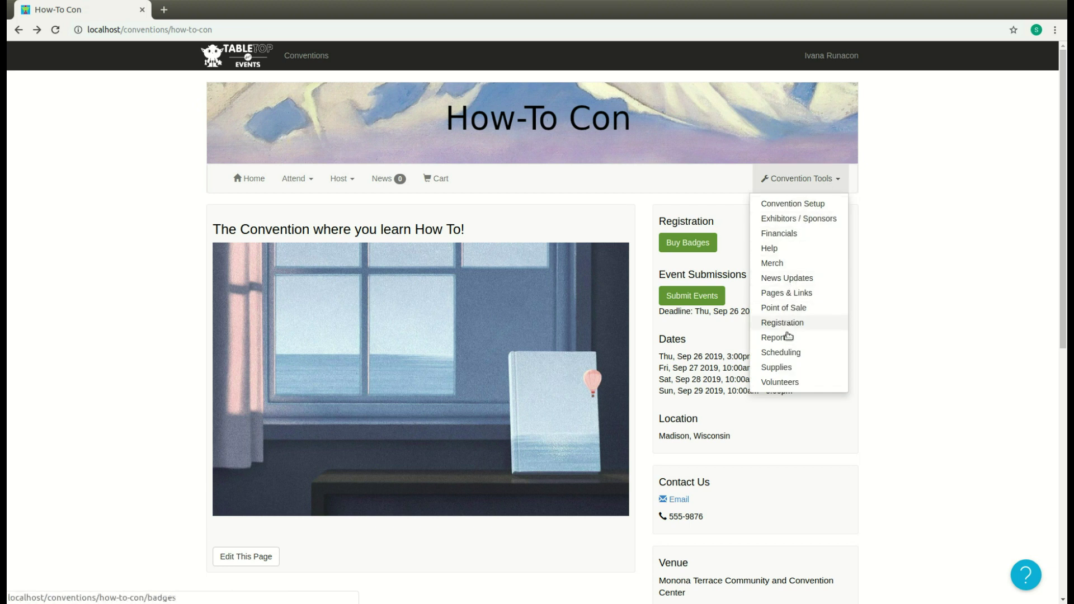
{"action": "left_click", "coordinate": [789, 383]}
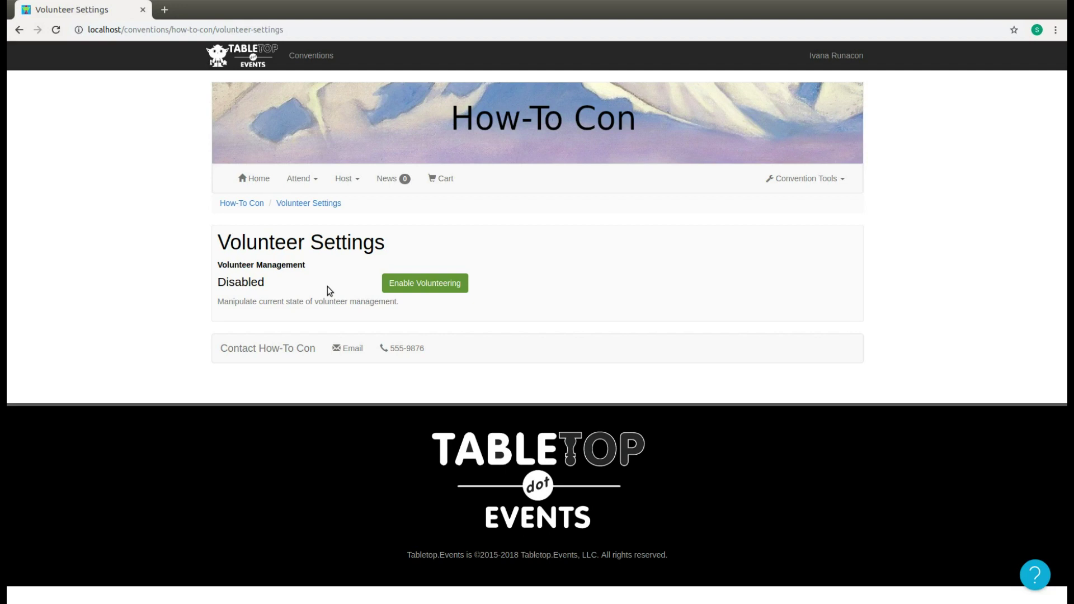
{"action": "left_click", "coordinate": [405, 284]}
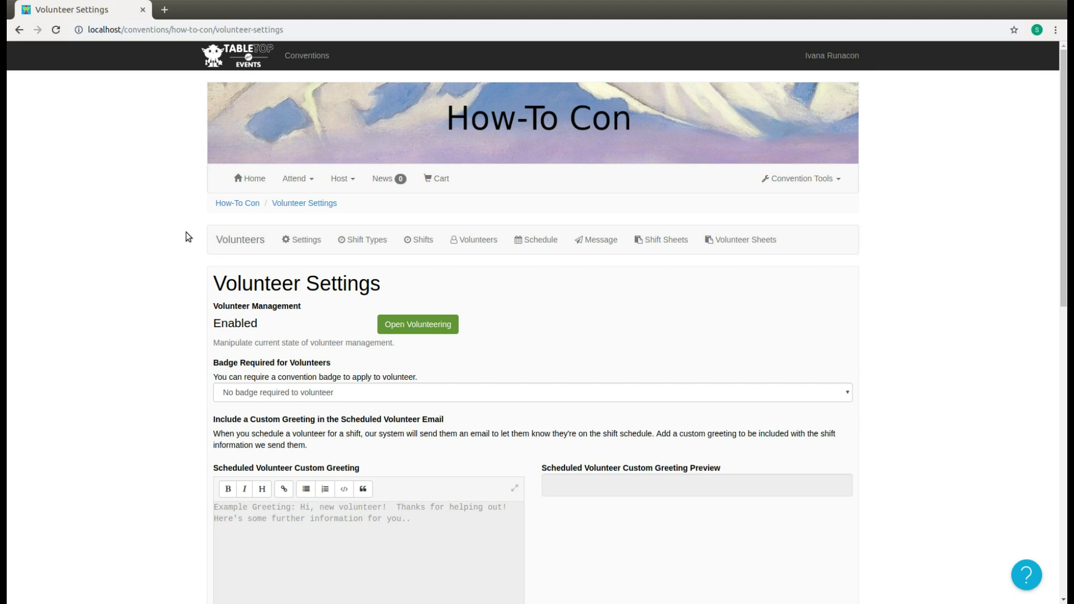
- Review the badge requirement choices for volunteers without changing the selection
{"action": "scroll", "coordinate": [186, 233], "scroll_direction": "down", "scroll_amount": 1}
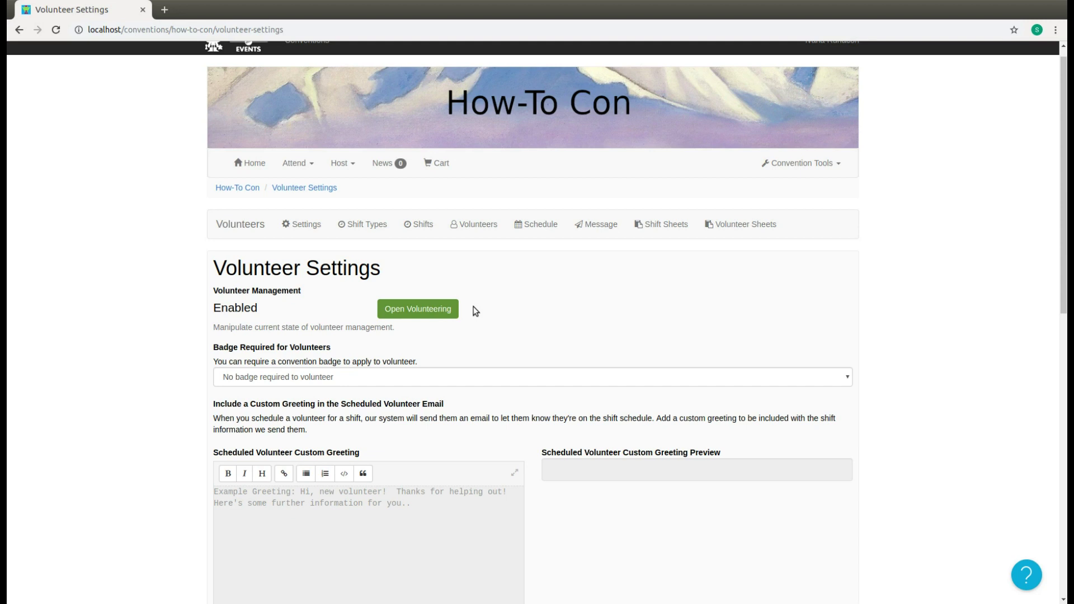
{"action": "scroll", "coordinate": [166, 347], "scroll_direction": "up", "scroll_amount": 1}
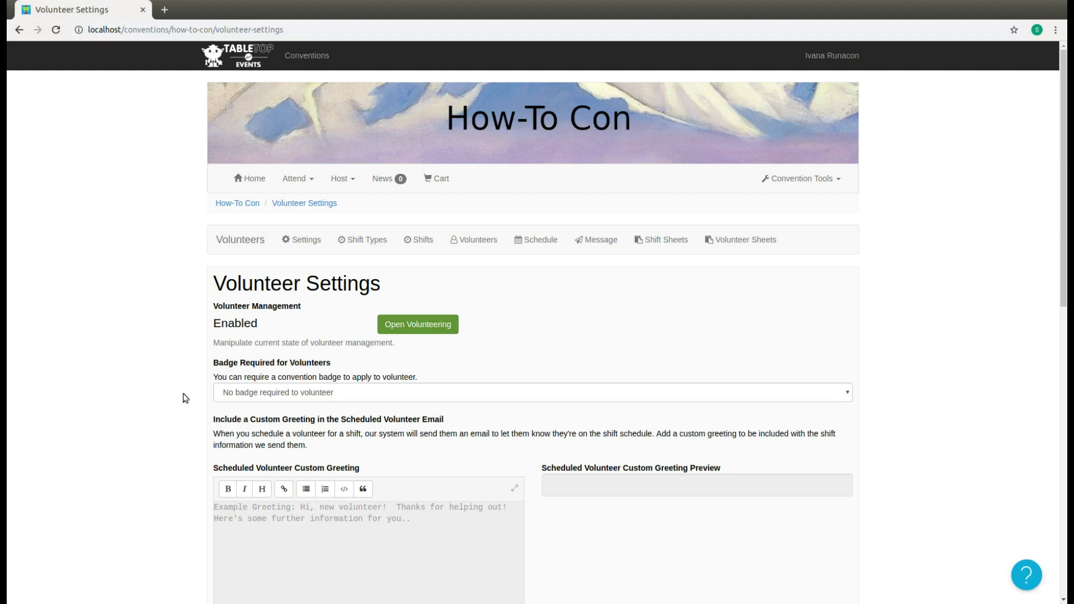
{"action": "left_click", "coordinate": [352, 393]}
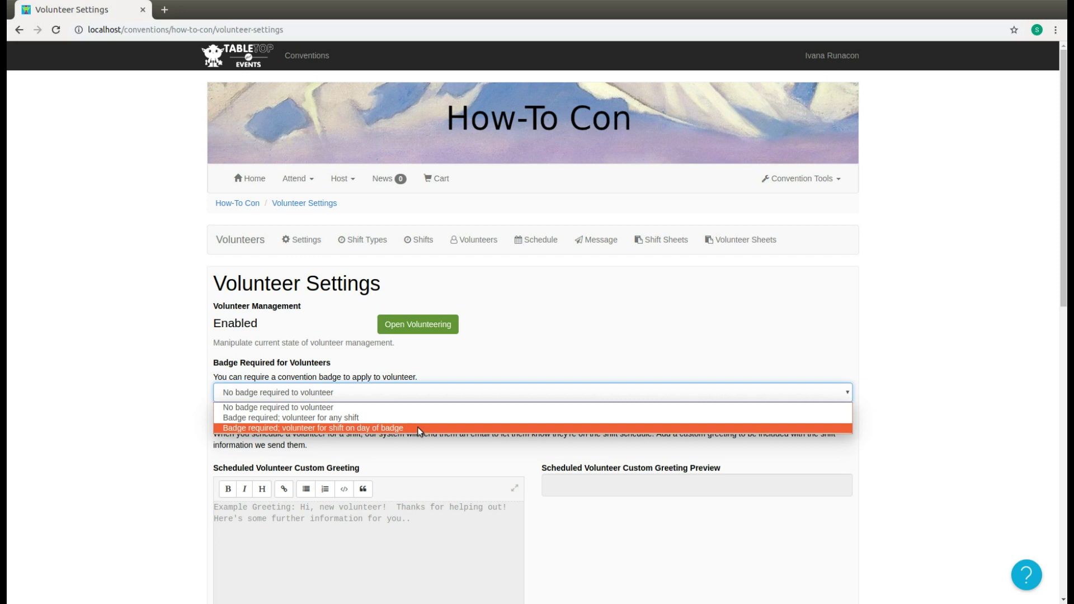
{"action": "left_click", "coordinate": [360, 392]}
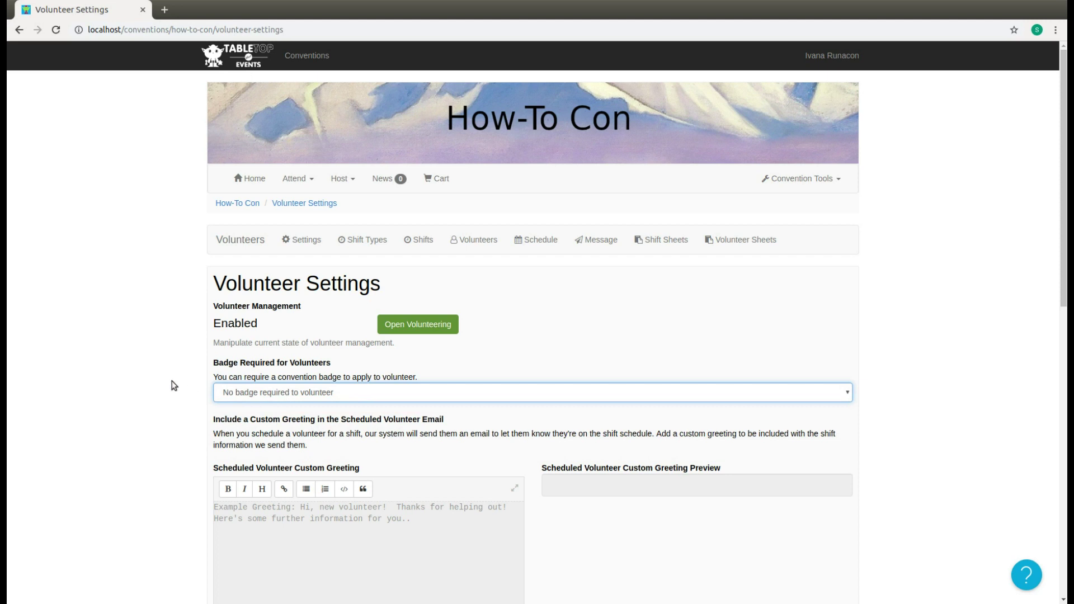
- Write the scheduled volunteer greeting: "Hi, thanks for helping out!", followed by the sender's first name and role as Volunteers Coordinator for How-To Con
{"action": "scroll", "coordinate": [174, 386], "scroll_direction": "down", "scroll_amount": 4}
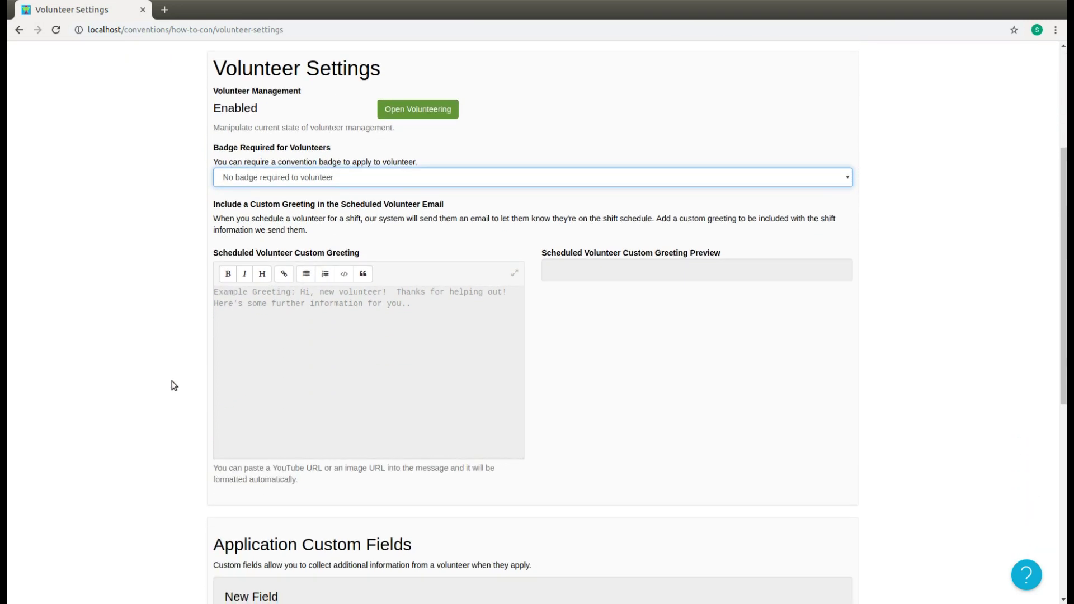
{"action": "left_click", "coordinate": [365, 358]}
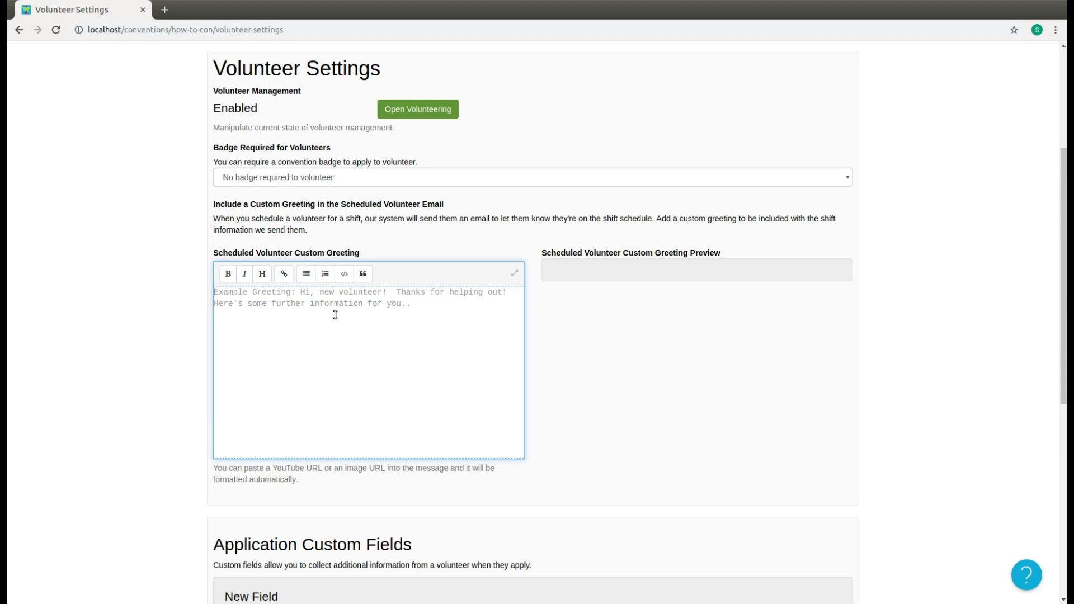
{"action": "type", "text": "Hi, htank"}
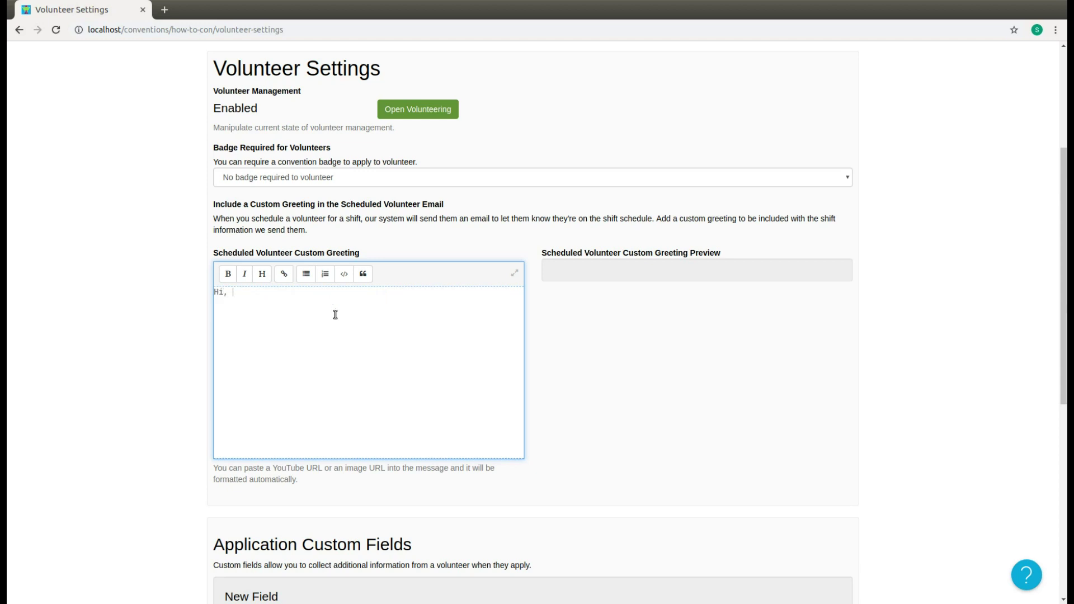
{"action": "key", "text": "BackSpace"}
{"action": "key", "text": "BackSpace"}
{"action": "key", "text": "BackSpace"}
{"action": "key", "text": "BackSpace"}
{"action": "key", "text": "BackSpace"}
{"action": "type", "text": "thnaks"}
{"action": "key", "text": "BackSpace"}
{"action": "key", "text": "BackSpace"}
{"action": "key", "text": "BackSpace"}
{"action": "key", "text": "BackSpace"}
{"action": "type", "text": "anks for help "}
{"action": "type", "text": "ng out"}
{"action": "type", "text": "!  I'm Sean"}
{"action": "type", "text": ", I'm the V"}
{"action": "type", "text": "olunteers "}
{"action": "type", "text": "Coordinator"}
{"action": "type", "text": " for "}
{"action": "type", "text": "How-T"}
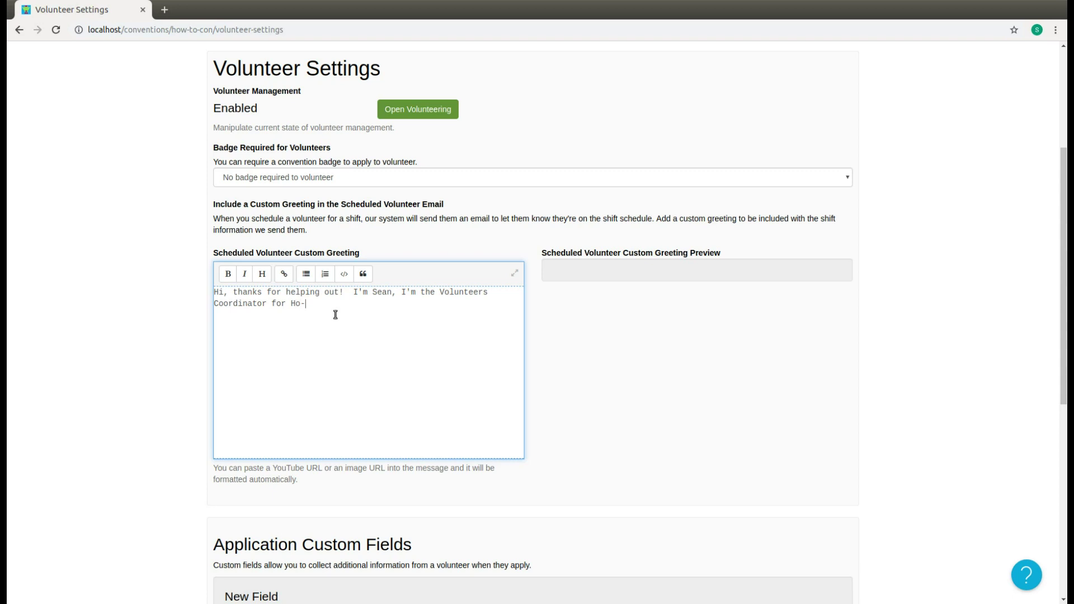
{"action": "type", "text": "o Con."}
{"action": "left_click", "coordinate": [150, 323]}
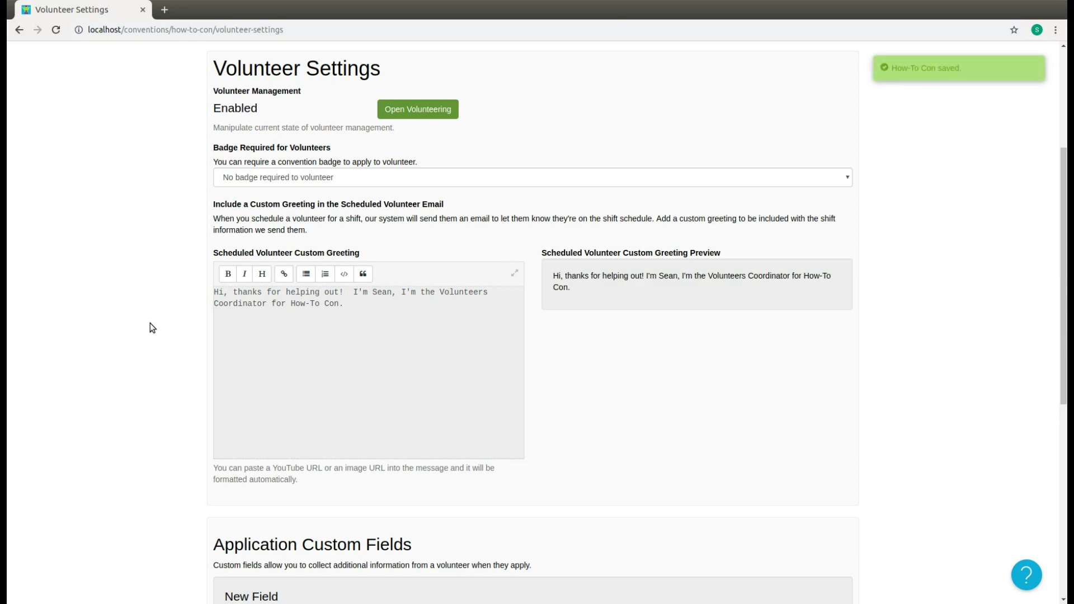
- Create an application custom field labelled "Can Receive Texts" with the Dropdown List type
{"action": "scroll", "coordinate": [150, 323], "scroll_direction": "down", "scroll_amount": 4}
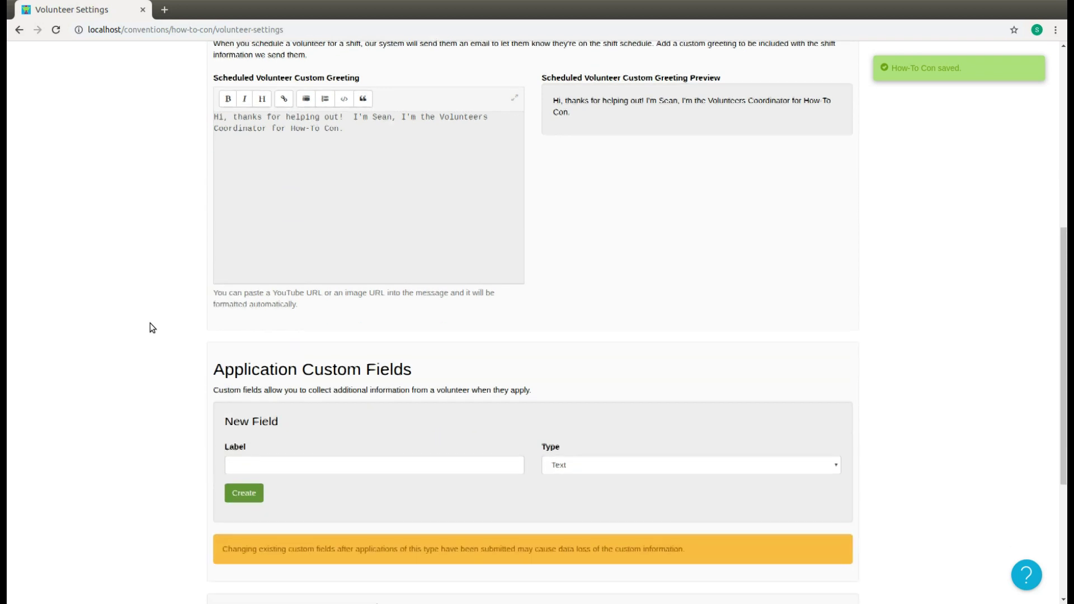
{"action": "scroll", "coordinate": [150, 328], "scroll_direction": "down", "scroll_amount": 1}
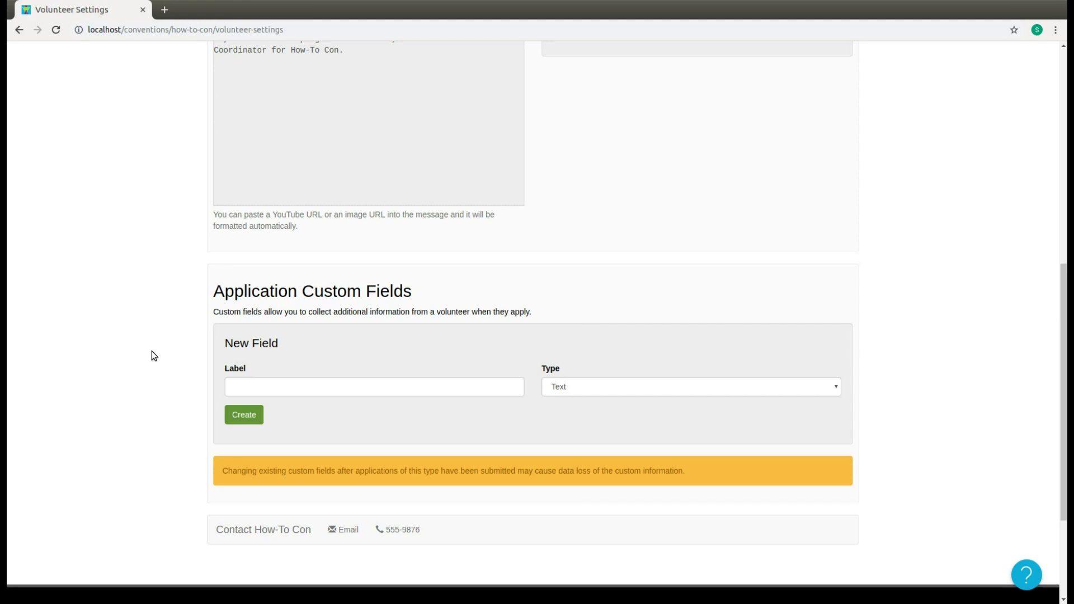
{"action": "left_click", "coordinate": [278, 385]}
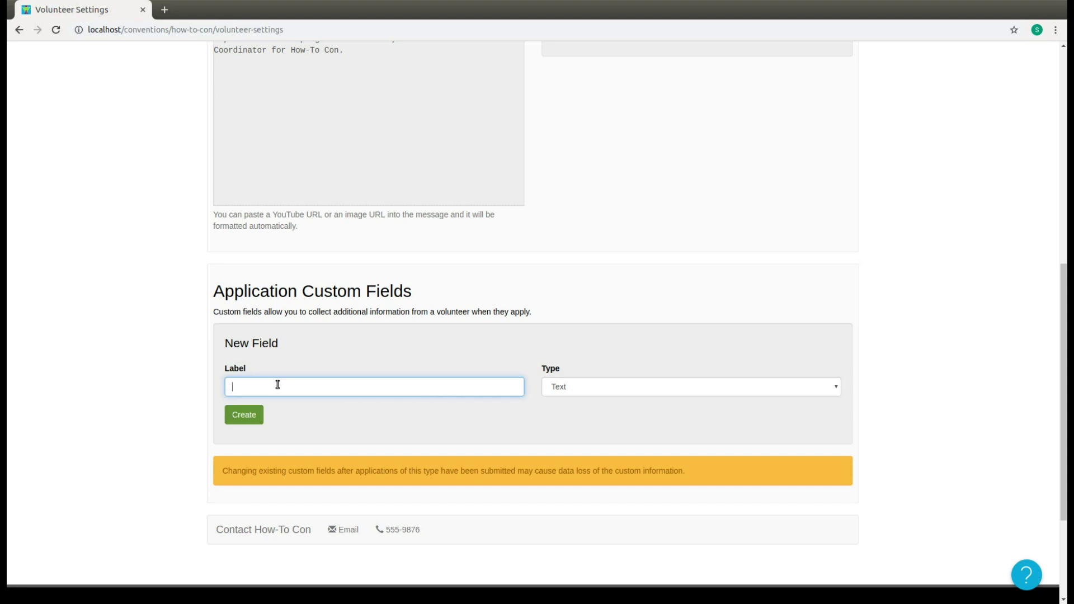
{"action": "type", "text": "Can Receive Texts"}
{"action": "key", "text": "Tab"}
{"action": "key", "text": "Down"}
{"action": "key", "text": "Down"}
{"action": "left_click", "coordinate": [238, 415]}
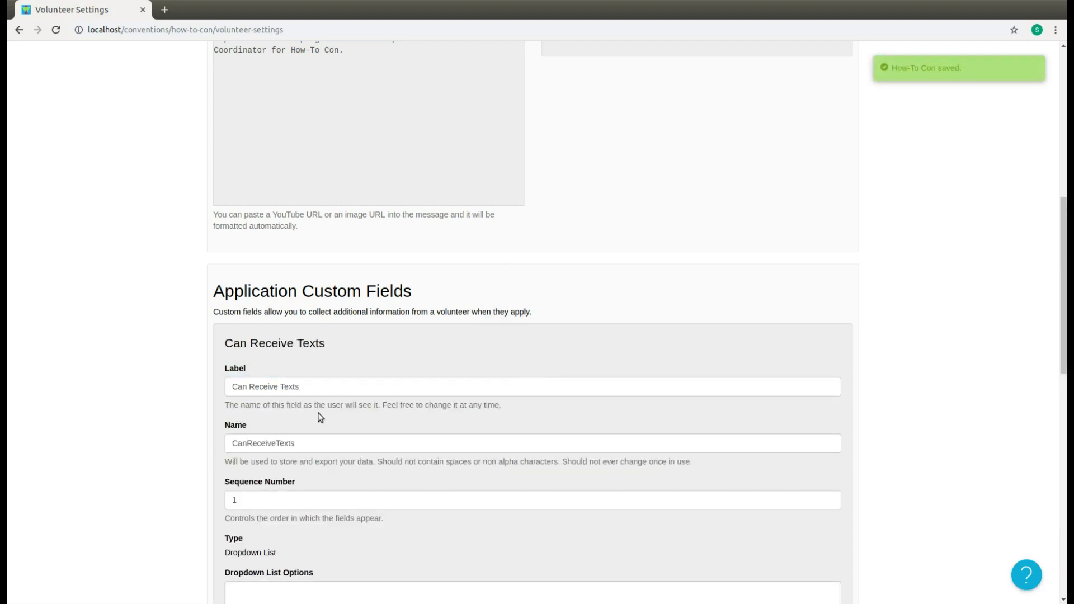
- Enter Yes and No on separate rows as the dropdown options of the Can Receive Texts field
{"action": "scroll", "coordinate": [318, 414], "scroll_direction": "down", "scroll_amount": 3}
{"action": "scroll", "coordinate": [320, 413], "scroll_direction": "down", "scroll_amount": 3}
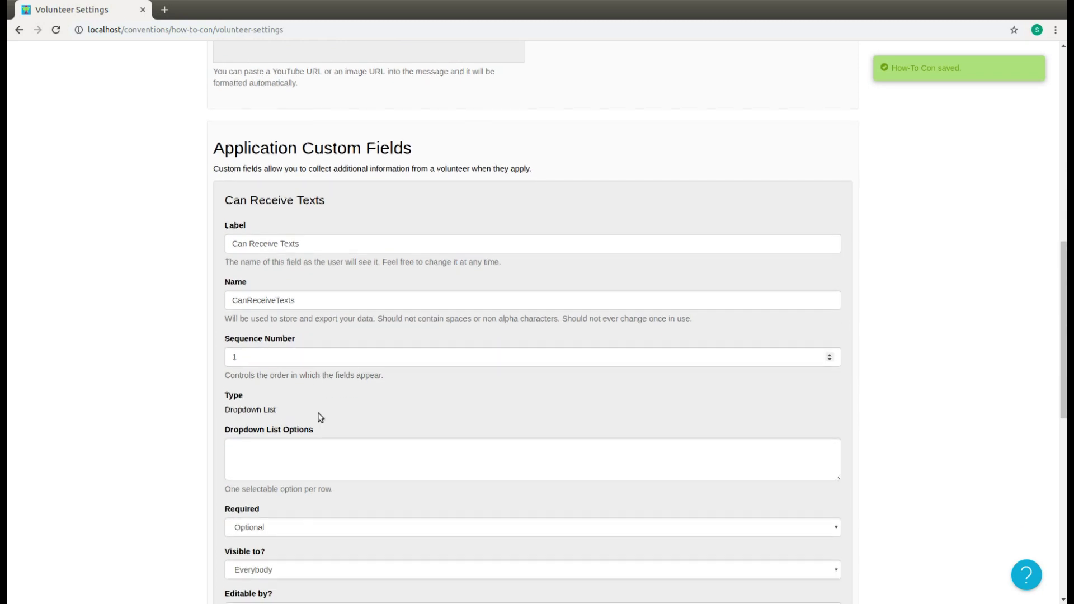
{"action": "left_click", "coordinate": [320, 419]}
{"action": "type", "text": "Yes"}
{"action": "key", "text": "Return"}
{"action": "type", "text": "No"}
{"action": "left_click", "coordinate": [354, 462]}
- Make the Can Receive Texts field required and set its visibility to Owner and Convention Organizer
{"action": "left_click", "coordinate": [287, 499]}
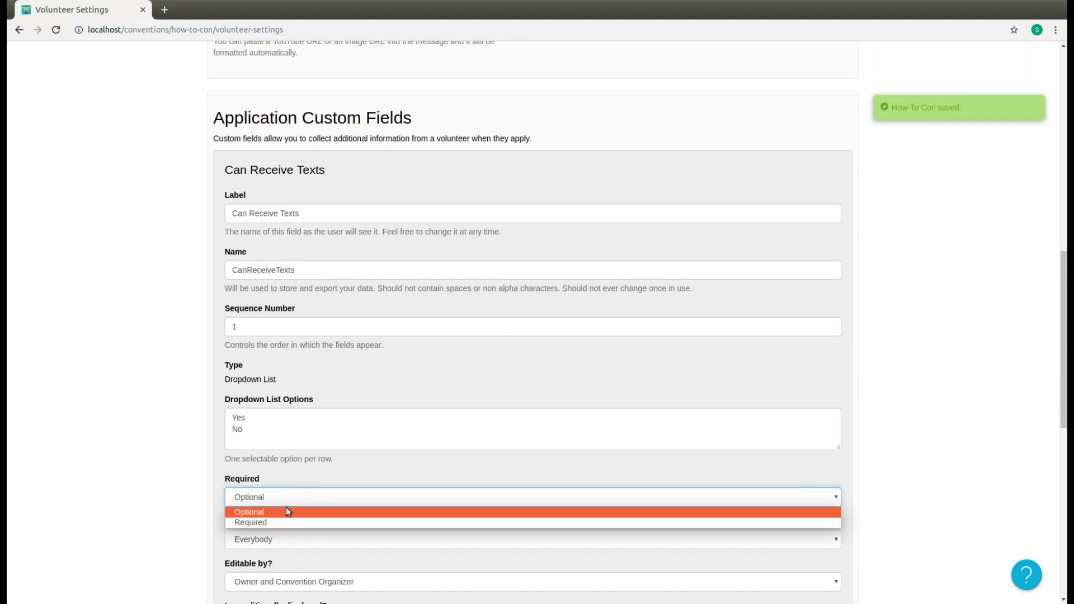
{"action": "left_click", "coordinate": [283, 522]}
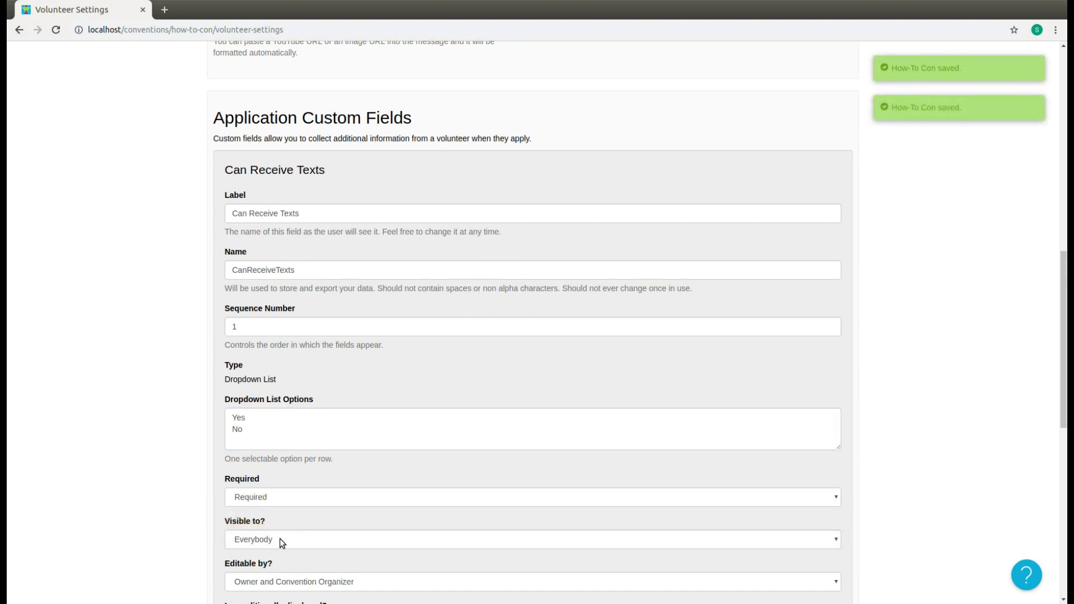
{"action": "left_click", "coordinate": [280, 539]}
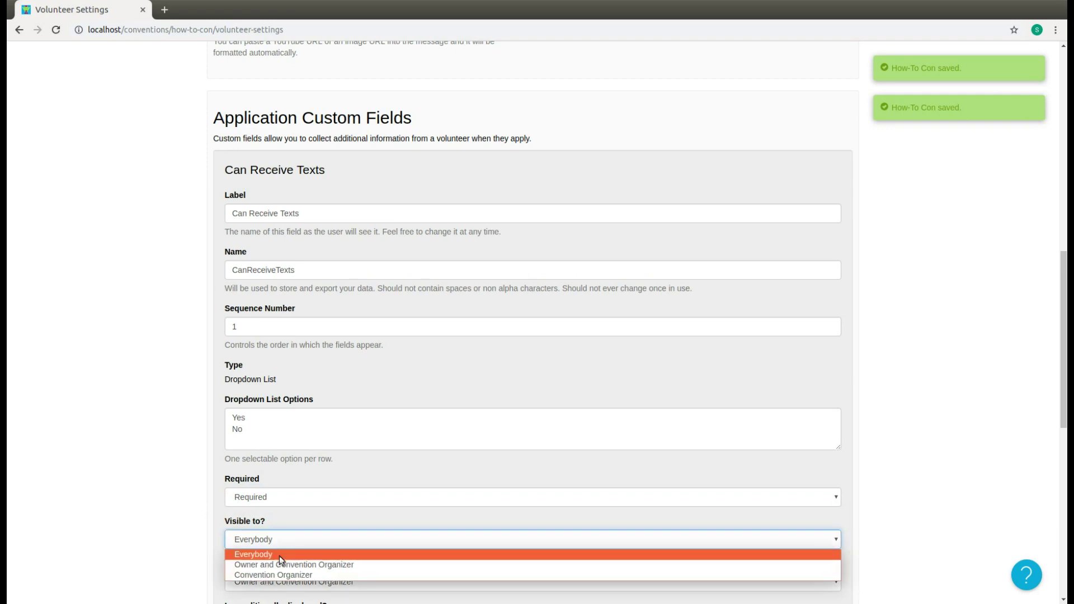
{"action": "left_click", "coordinate": [280, 561]}
{"action": "scroll", "coordinate": [119, 400], "scroll_direction": "down", "scroll_amount": 3}
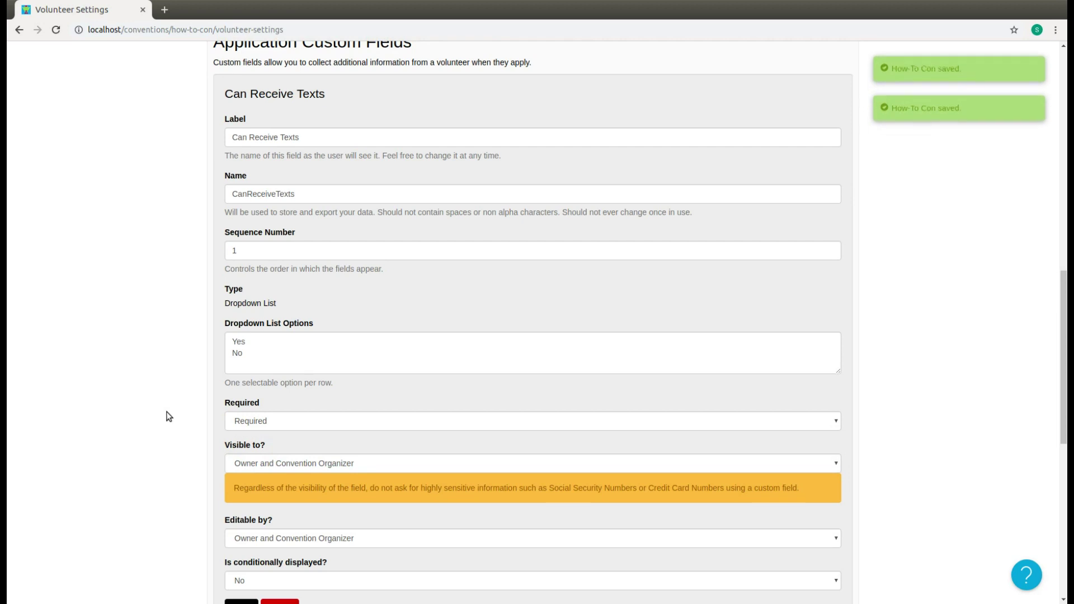
{"action": "scroll", "coordinate": [169, 417], "scroll_direction": "up", "scroll_amount": 2}
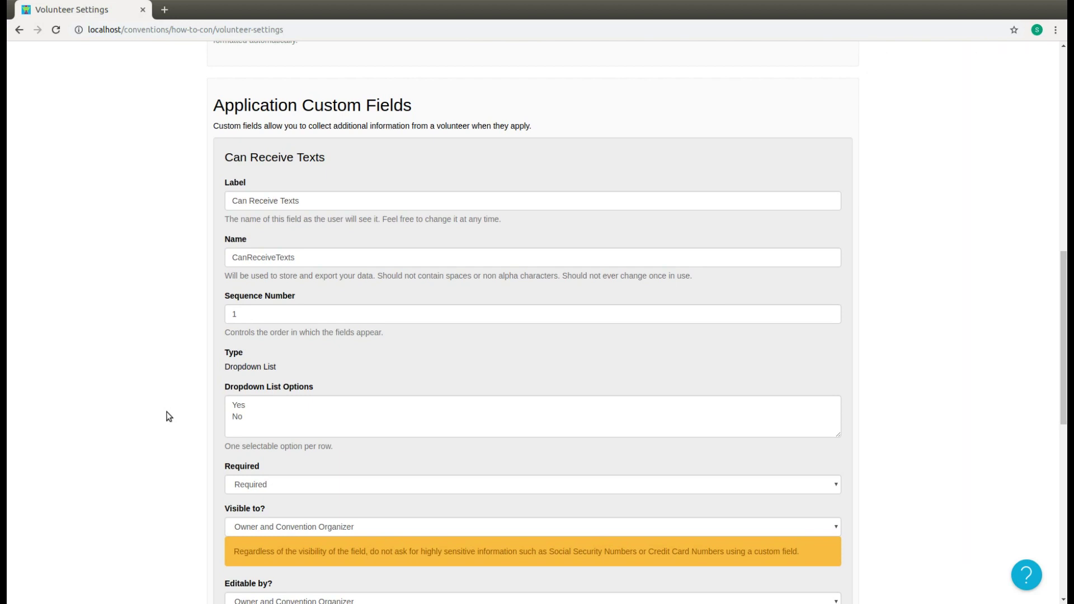
{"action": "scroll", "coordinate": [169, 417], "scroll_direction": "up", "scroll_amount": 15}
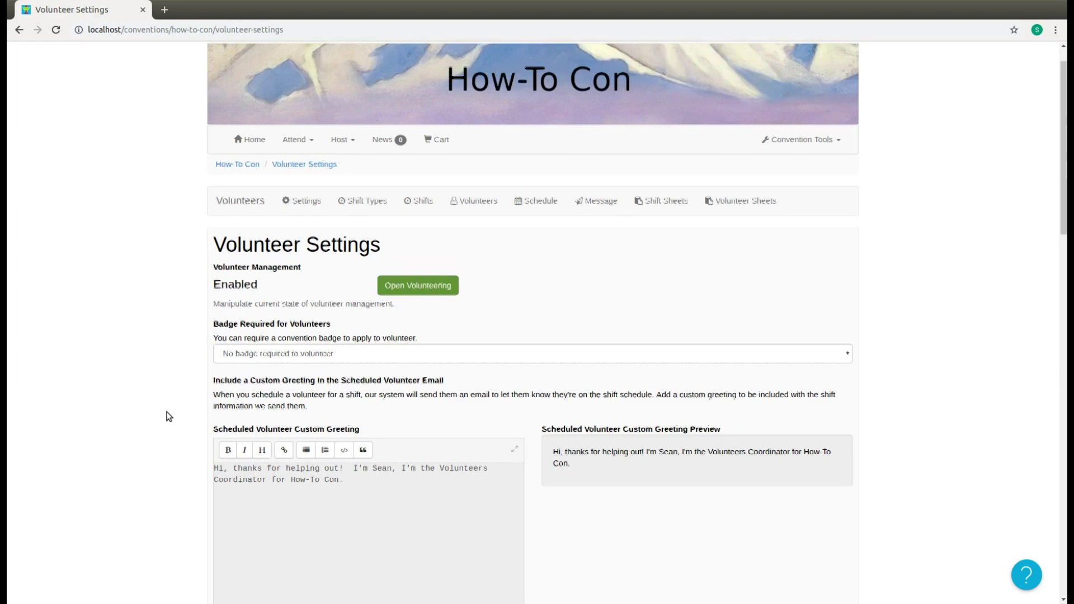